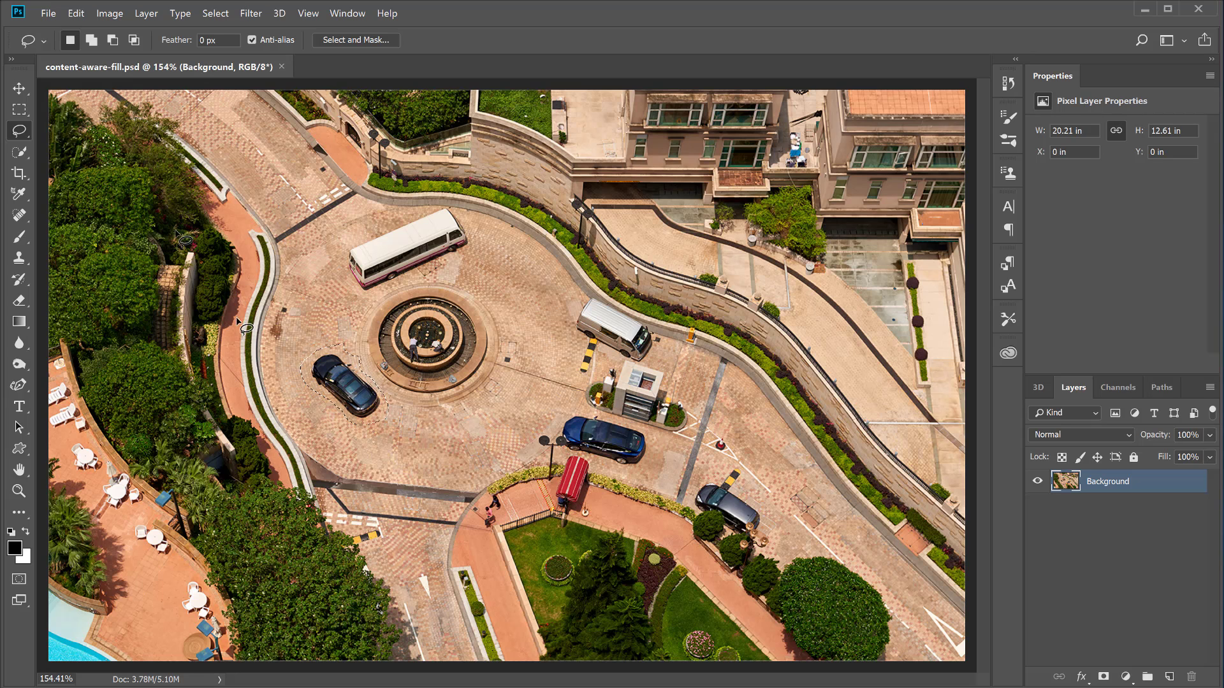
- Fill the lassoed black car beside the fountain with Content-Aware contents and Color Adaptation enabled, and clear the selection
left_click(76, 13)
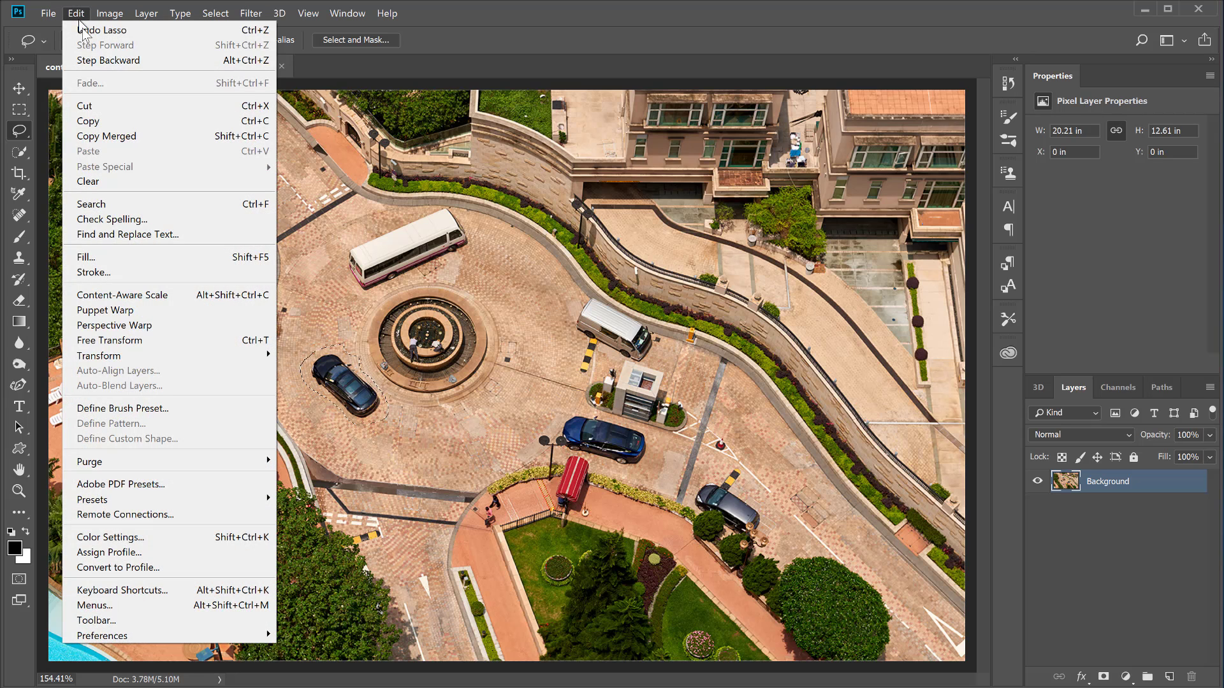
left_click(115, 258)
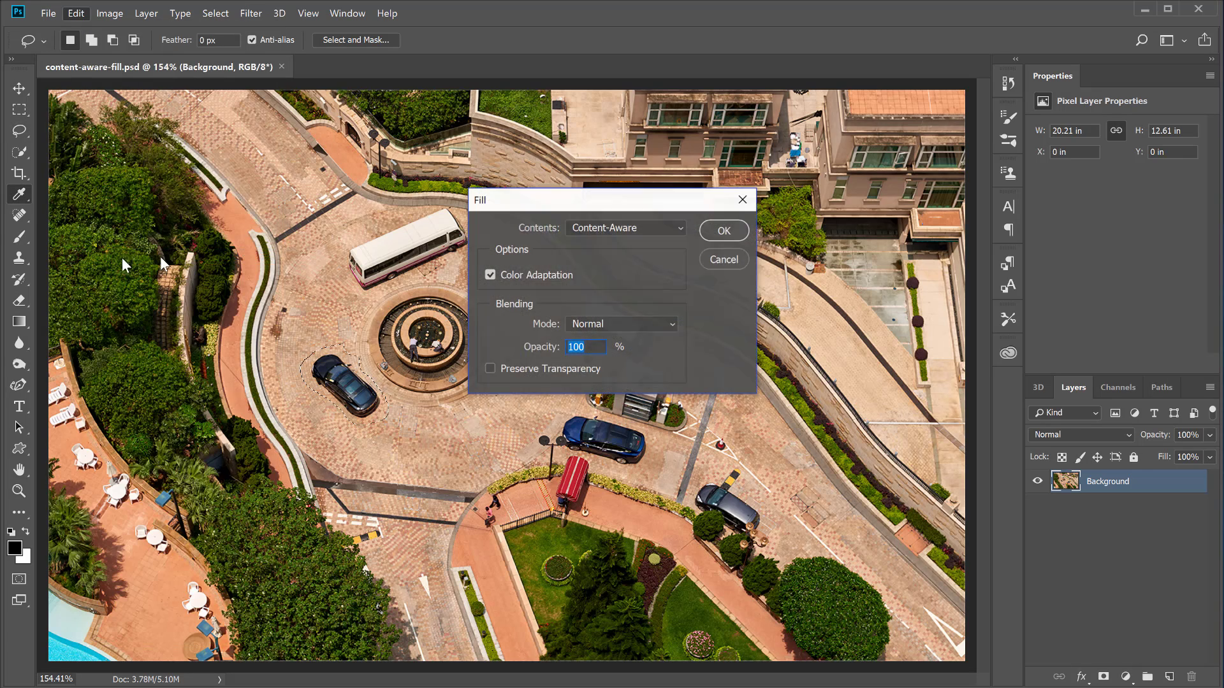
left_click(582, 230)
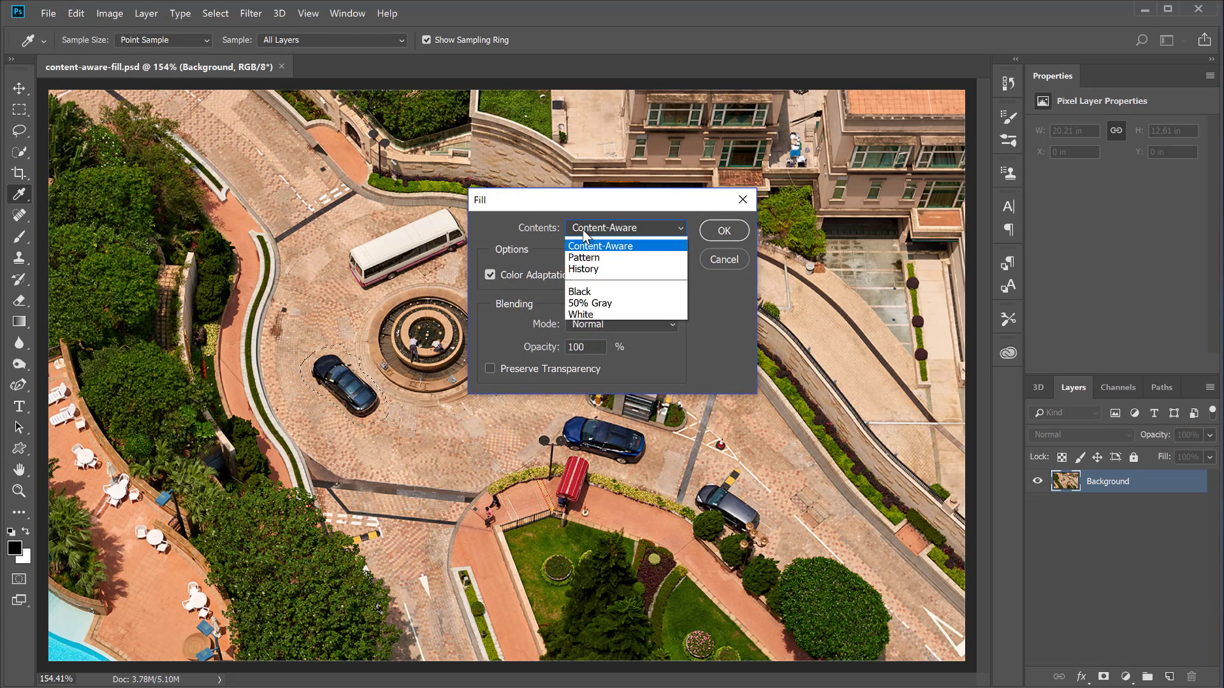
left_click(583, 228)
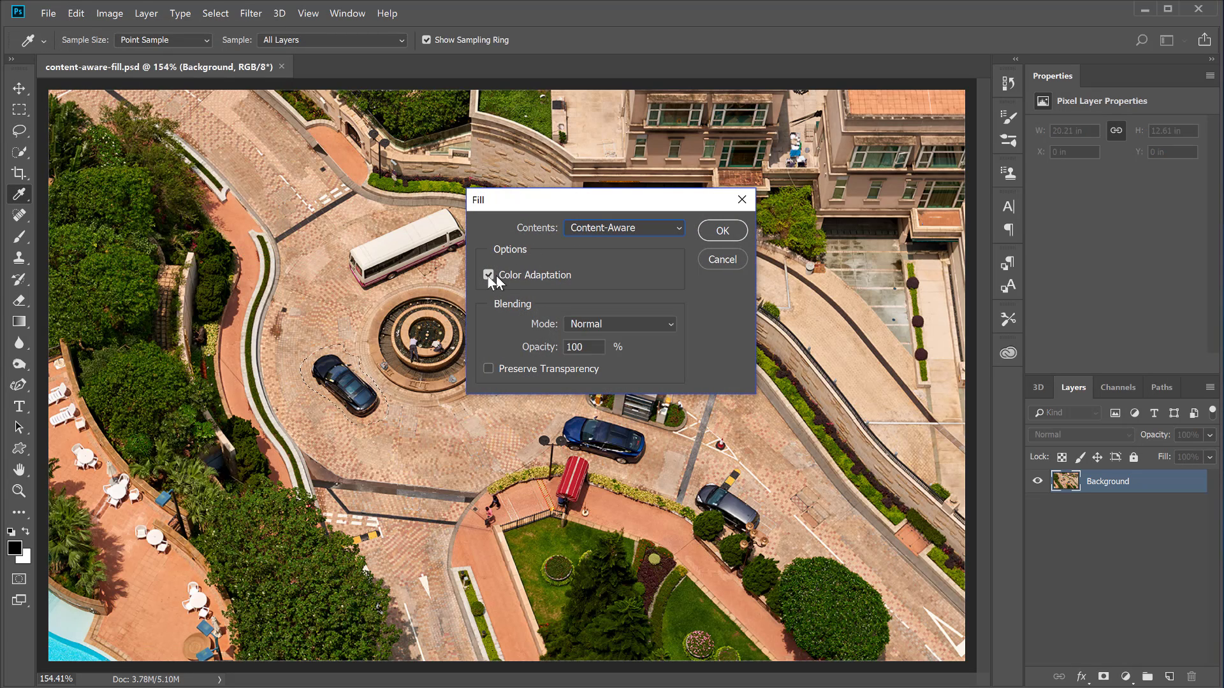
left_click(732, 235)
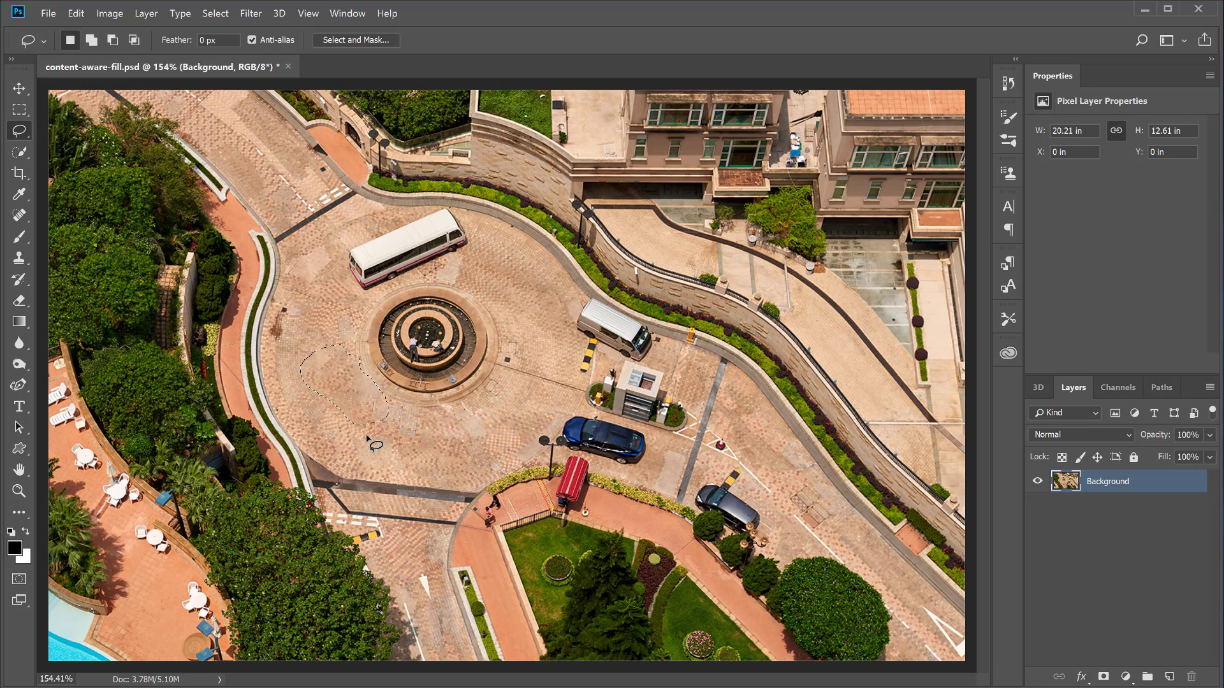
key("ctrl+d")
- Load the saved Van channel as a new selection around the dark van near the street lamp
key("z")
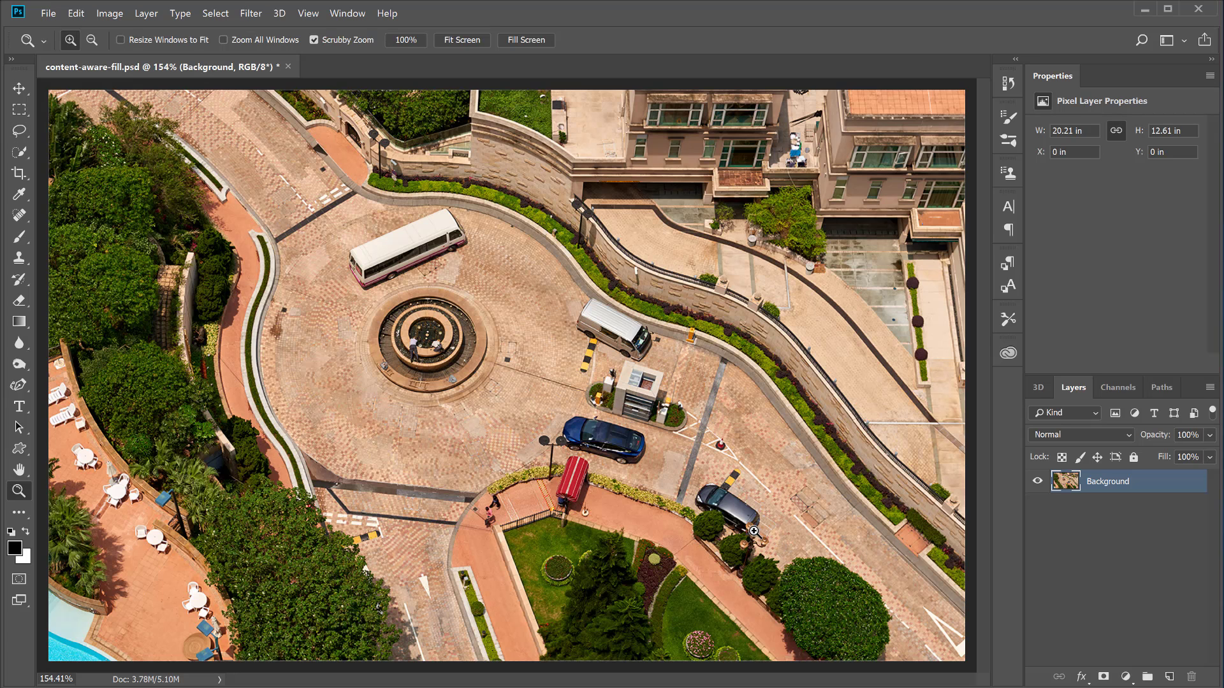
mouse_move(765, 538)
left_mouse_down()
mouse_move(658, 449)
mouse_move(595, 374)
left_mouse_up()
key("space")
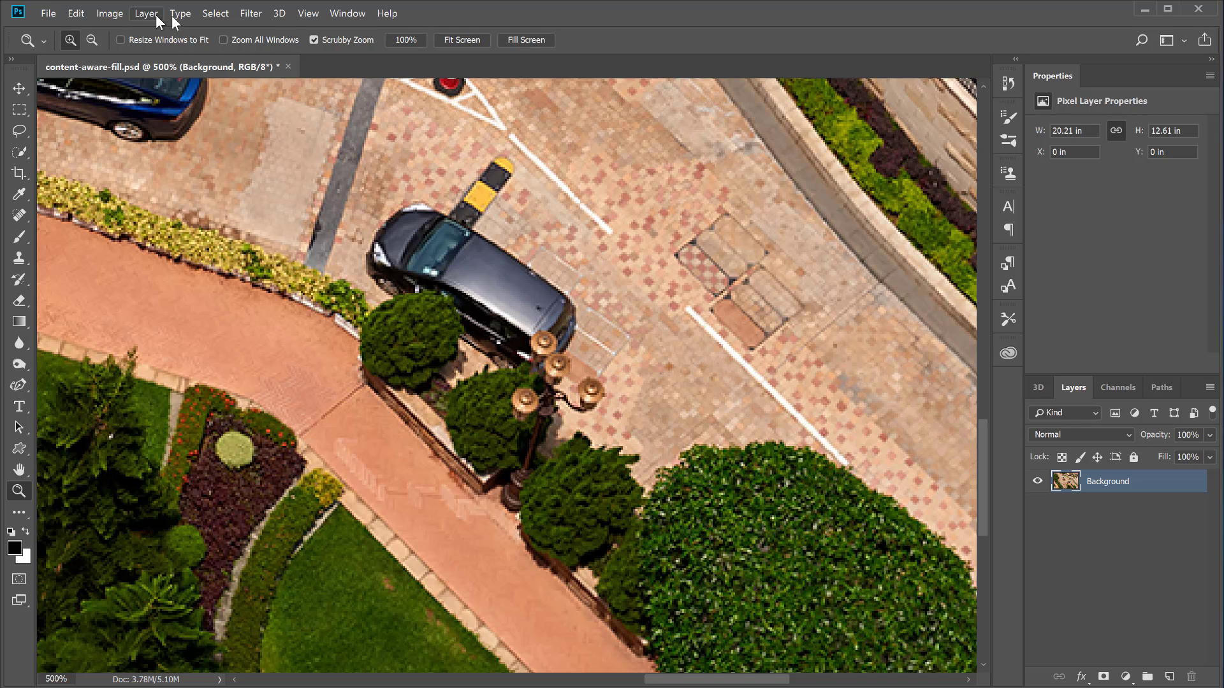
left_click(208, 14)
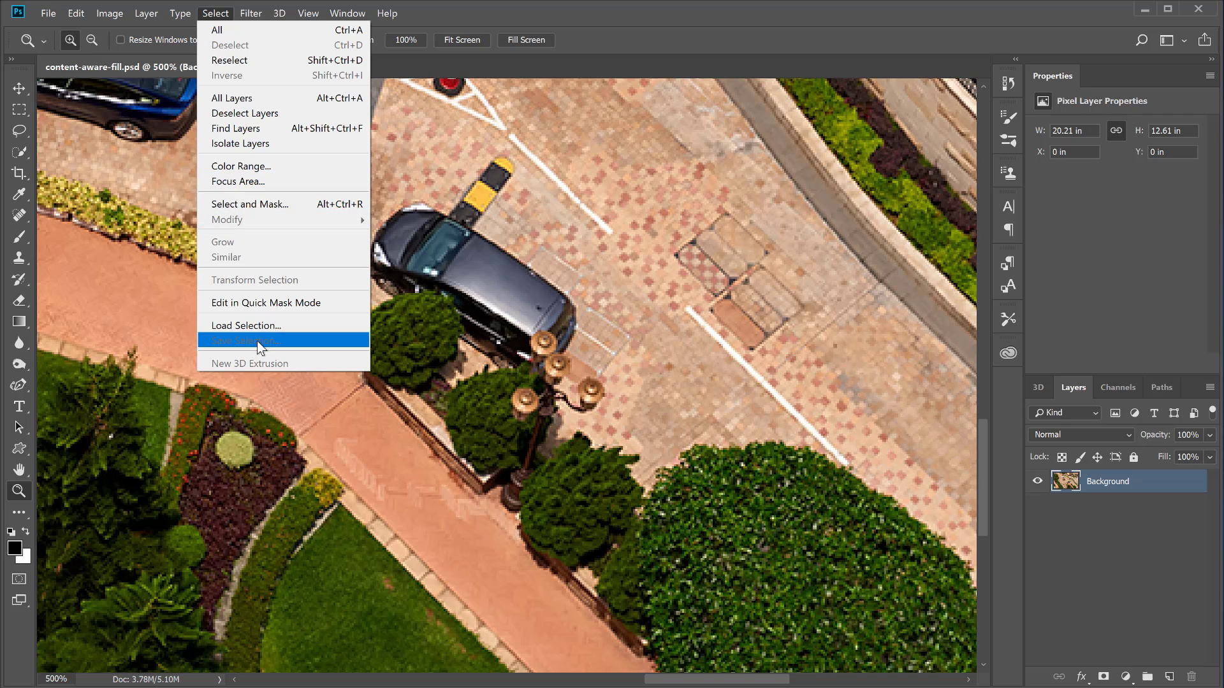
left_click(257, 325)
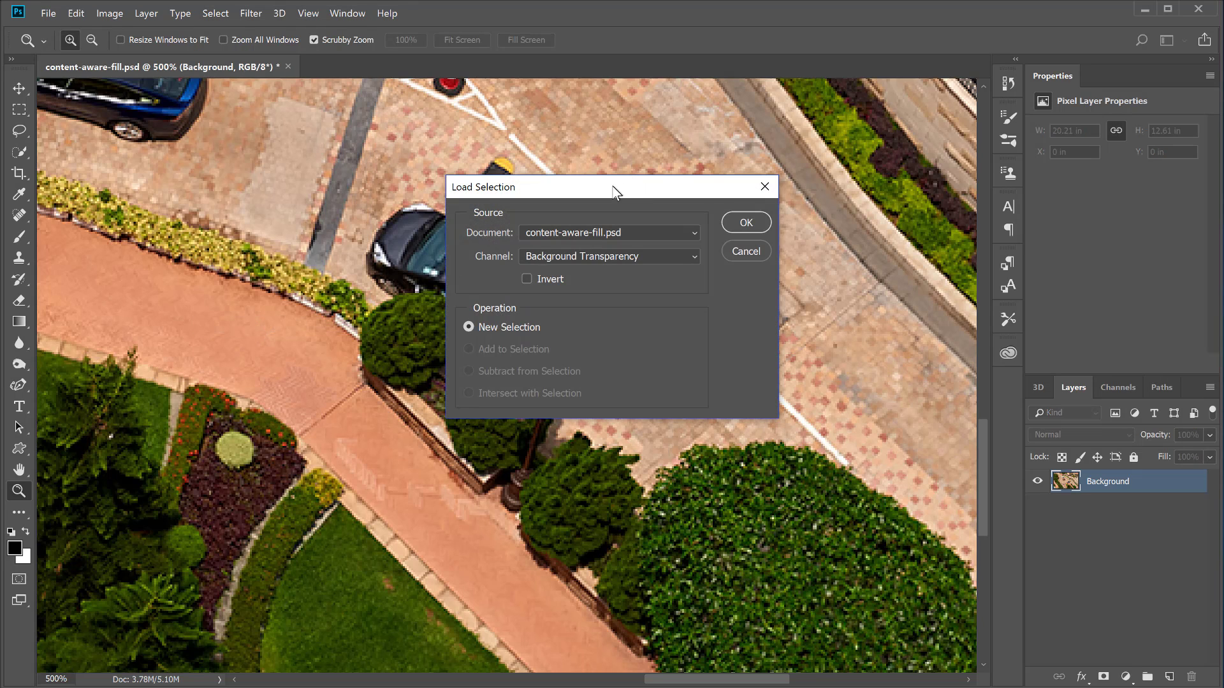
left_click_drag(613, 194, 855, 135)
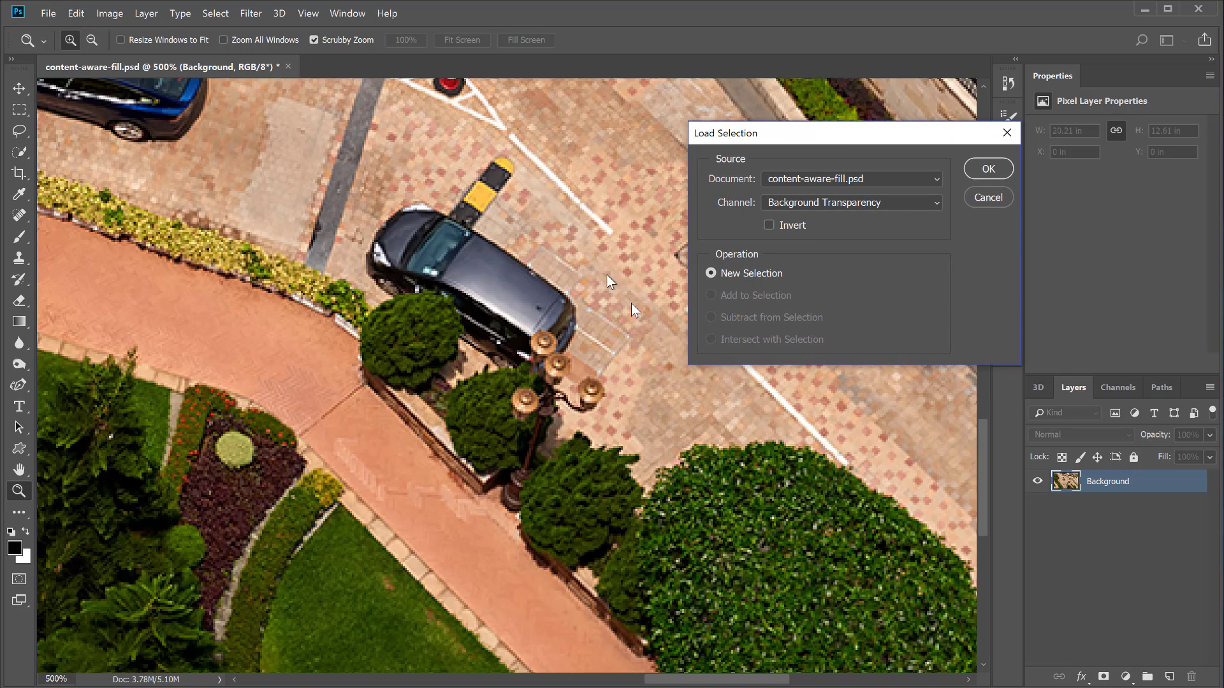
left_click(820, 203)
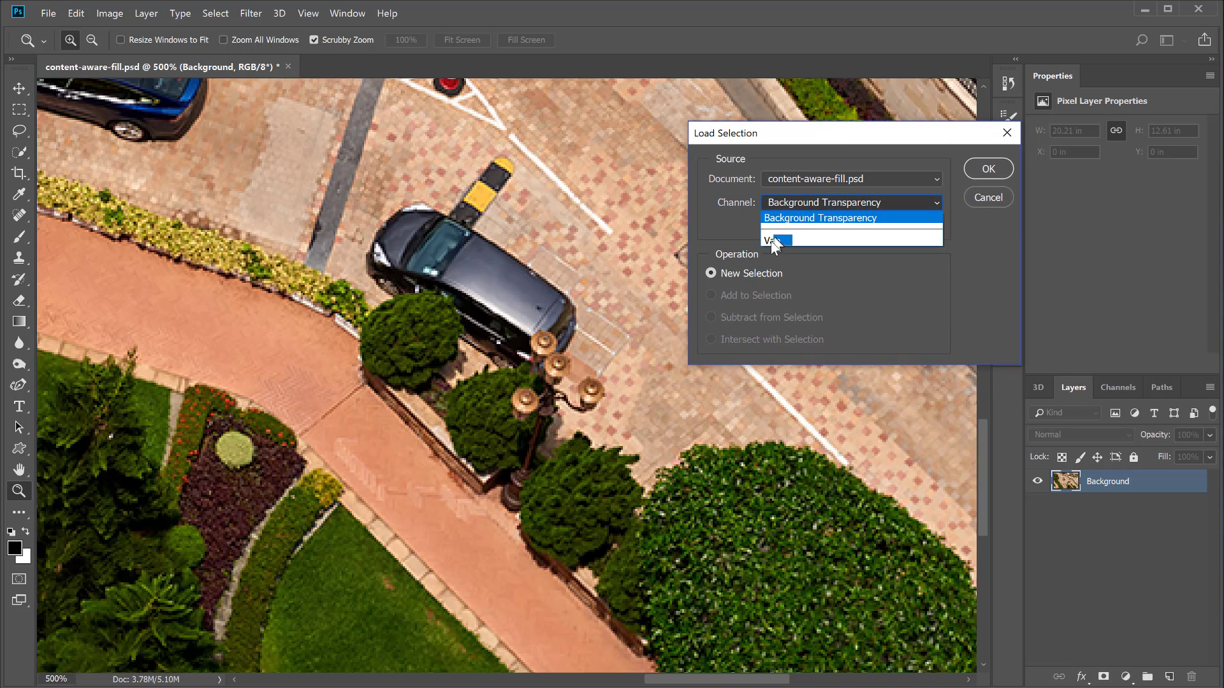
left_click(771, 242)
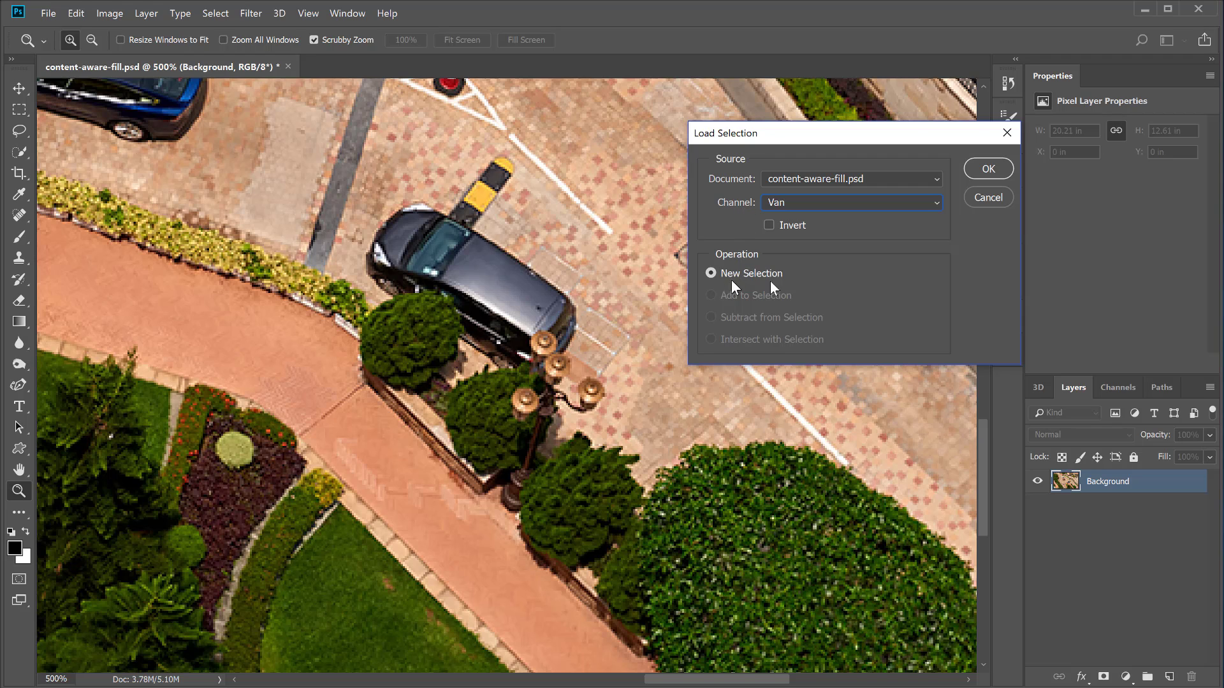
left_click(984, 171)
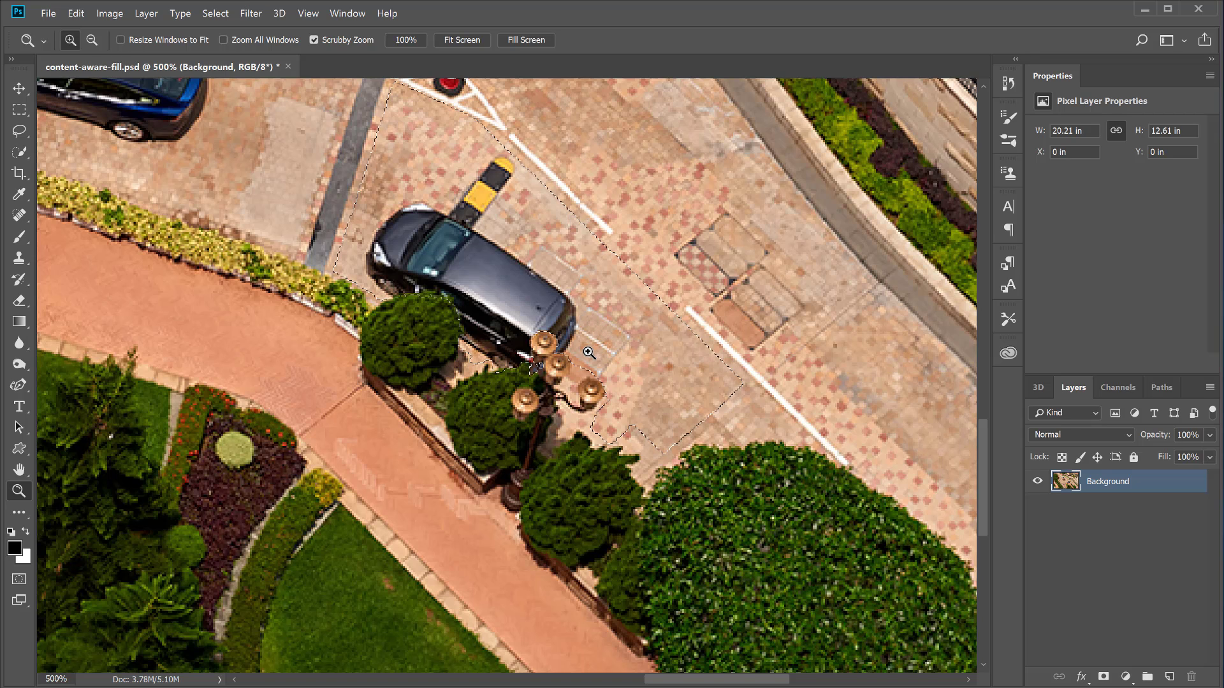
- Try a Content-Aware fill on the selected van area and undo it
left_click(76, 14)
left_click(121, 257)
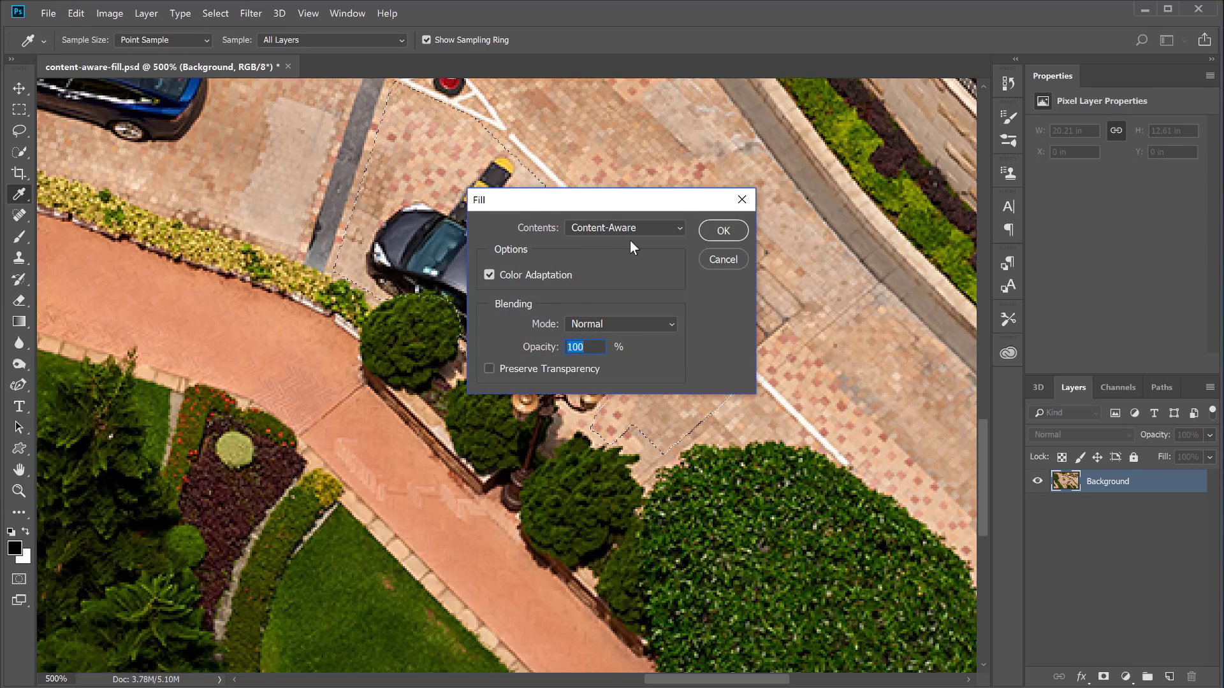
left_click(725, 233)
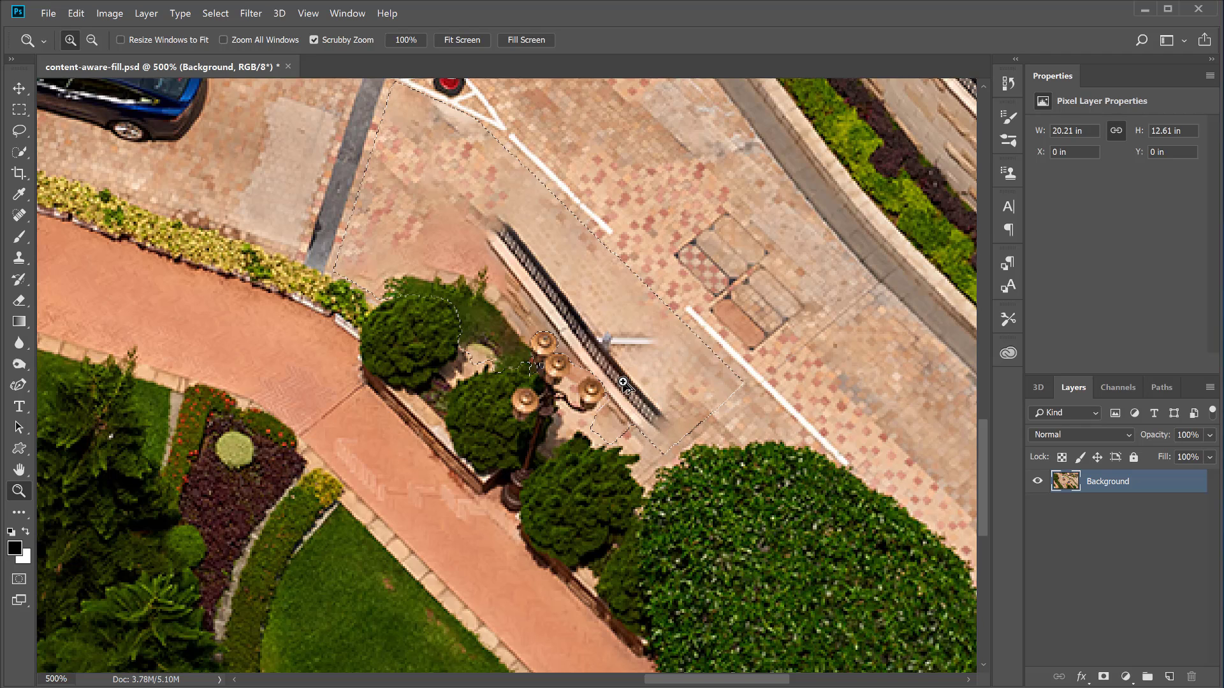
key("ctrl+z")
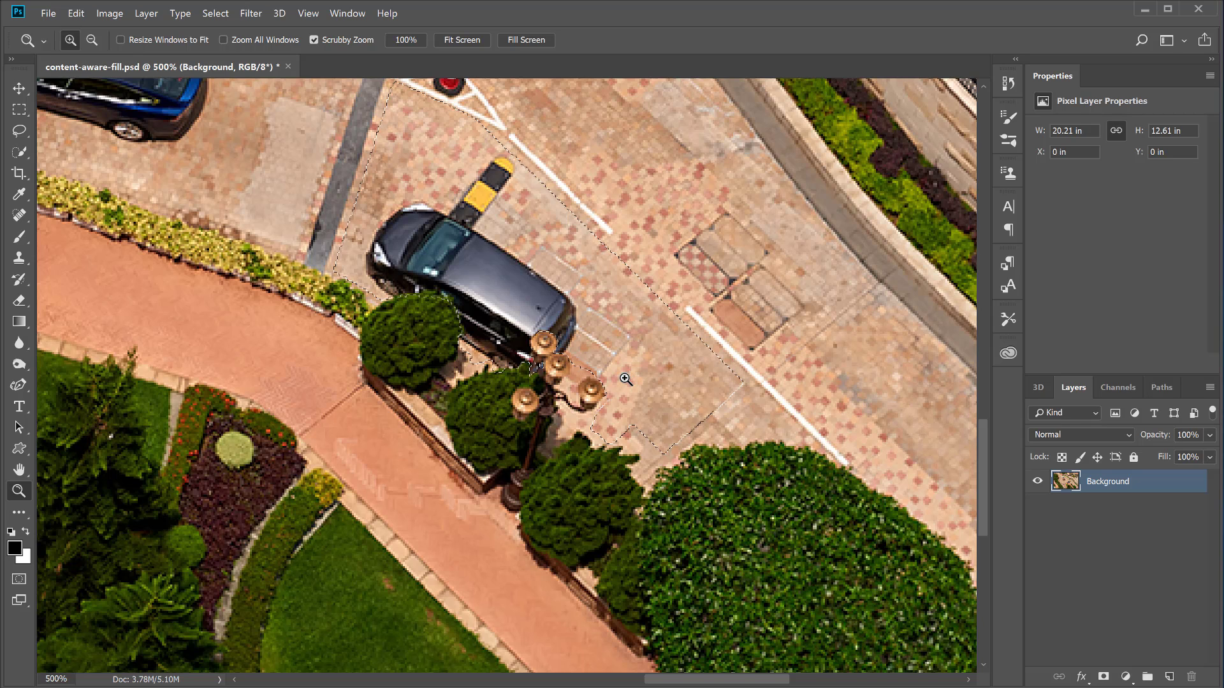
- Add several freehand Lasso areas of clean brick pavement around the van to the current selection as sampling sources
left_click(623, 394, "alt")
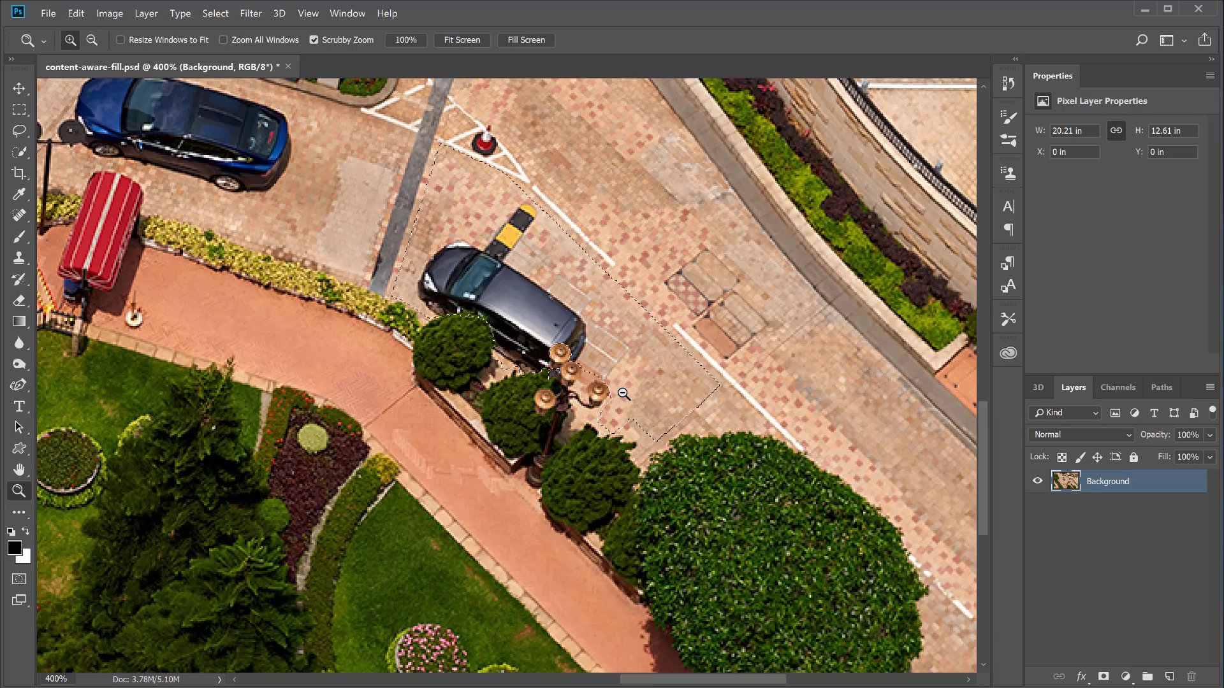
left_click(623, 394, "alt")
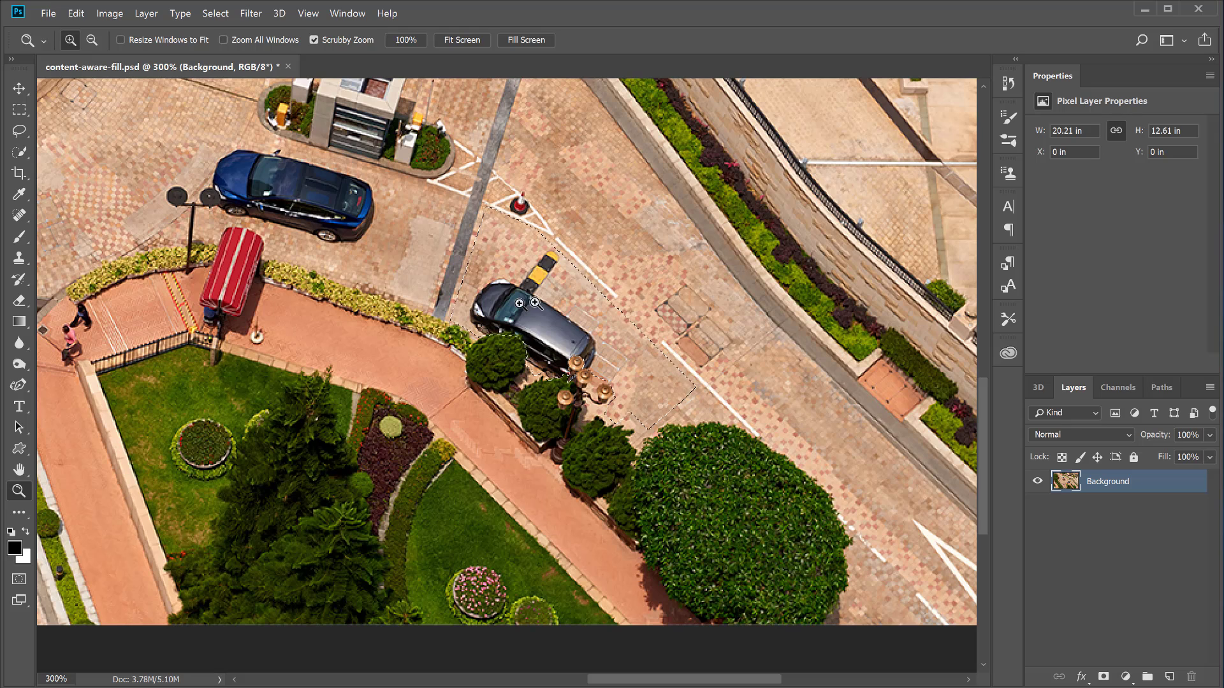
mouse_move(19, 130)
left_mouse_down()
mouse_move(26, 145)
mouse_move(75, 137)
left_mouse_up()
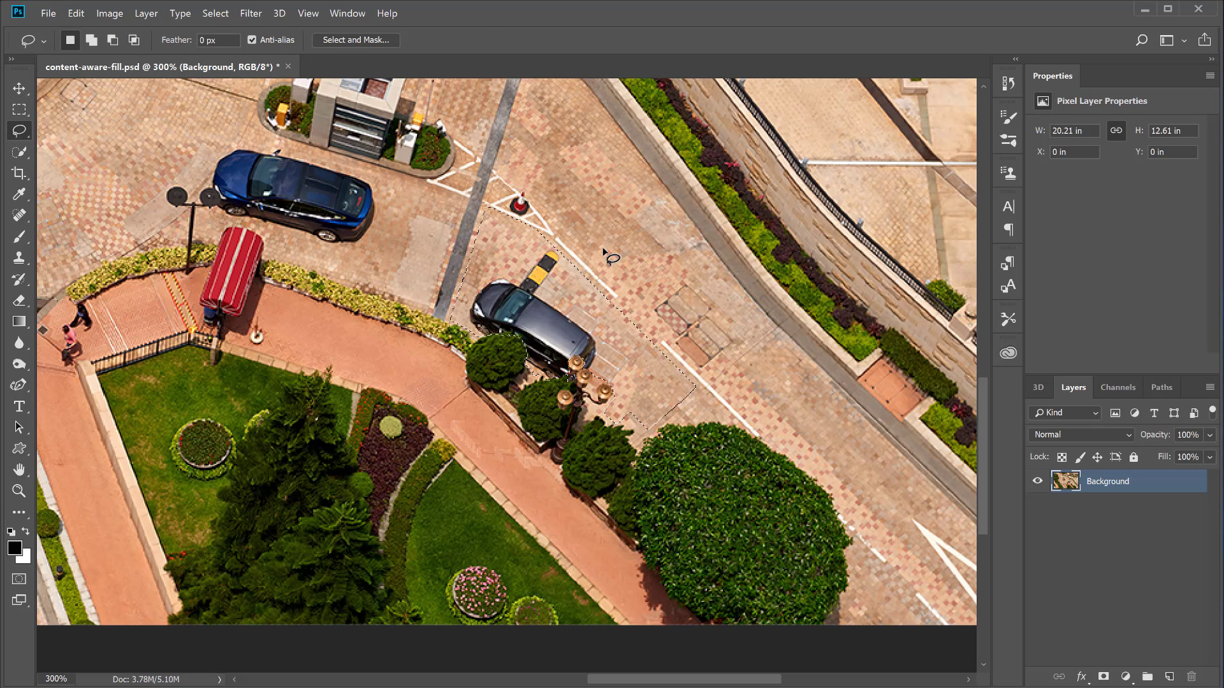
key("shift")
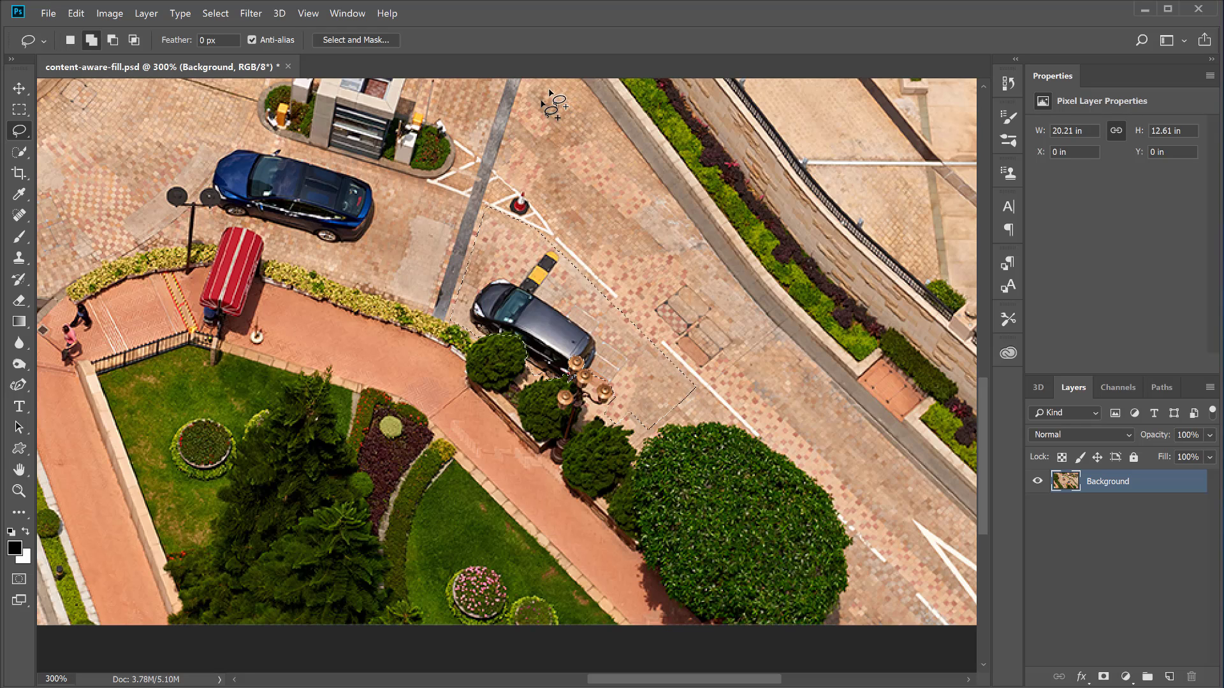
left_click_drag(549, 89, 519, 136)
mouse_move(662, 268)
left_mouse_down()
mouse_move(636, 212)
mouse_move(638, 159)
mouse_move(549, 90)
left_mouse_up()
mouse_move(785, 352)
left_mouse_down()
mouse_move(751, 395)
mouse_move(771, 426)
mouse_move(870, 502)
mouse_move(888, 470)
mouse_move(784, 350)
left_mouse_up()
mouse_move(856, 466)
left_mouse_down()
mouse_move(919, 566)
mouse_move(800, 452)
mouse_move(785, 415)
left_mouse_up()
left_click_drag(543, 181, 585, 317)
key("shift")
mouse_move(516, 172)
left_mouse_down()
mouse_move(539, 191)
mouse_move(534, 263)
mouse_move(505, 262)
mouse_move(496, 226)
mouse_move(514, 175)
left_mouse_up()
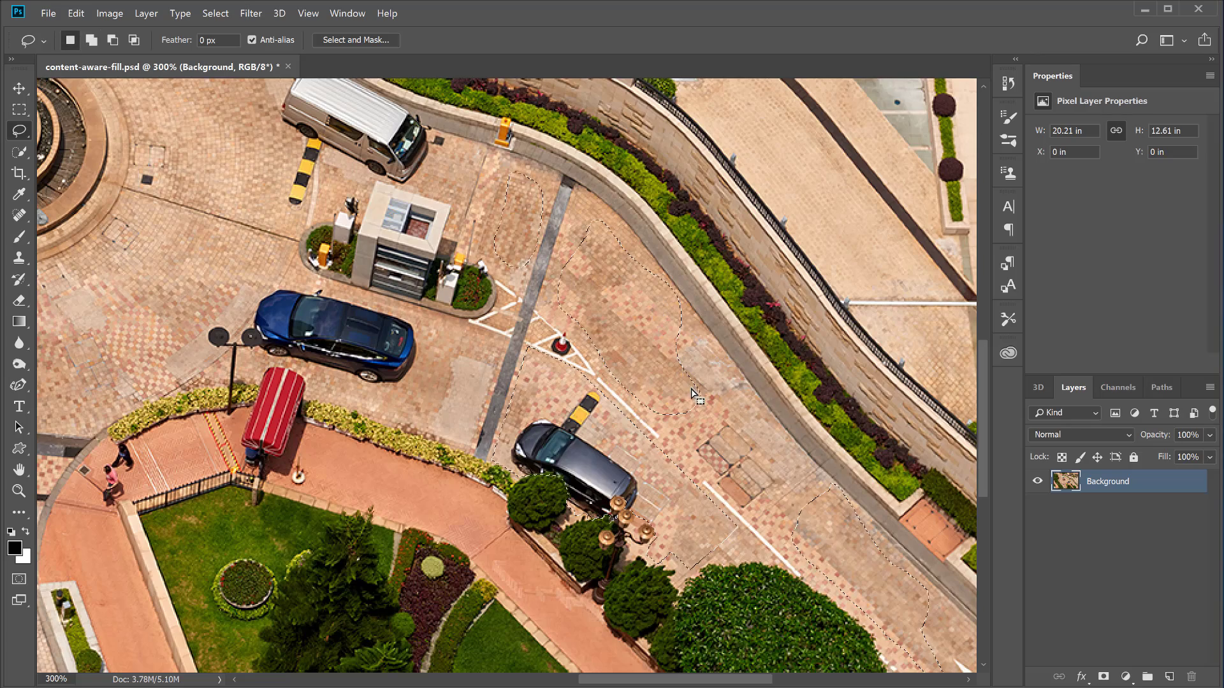
- Mask the Background layer to the combined selection and load the Van channel as a new selection
left_click_drag(693, 416, 651, 330)
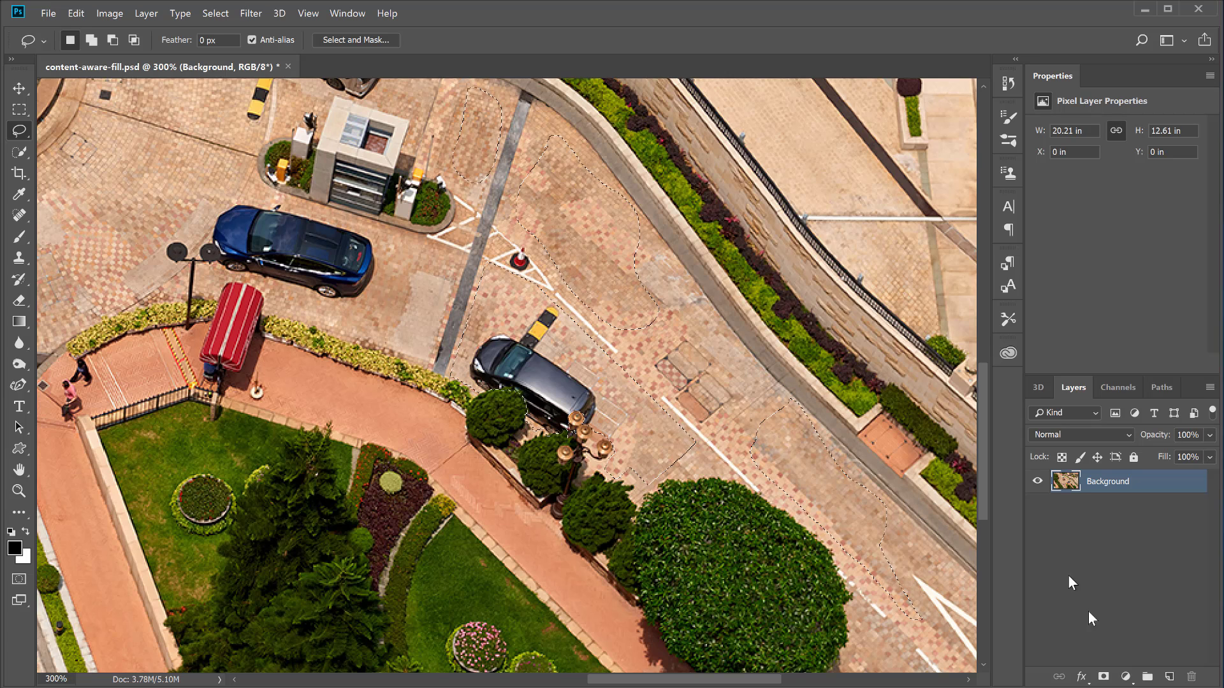
left_click(1104, 677)
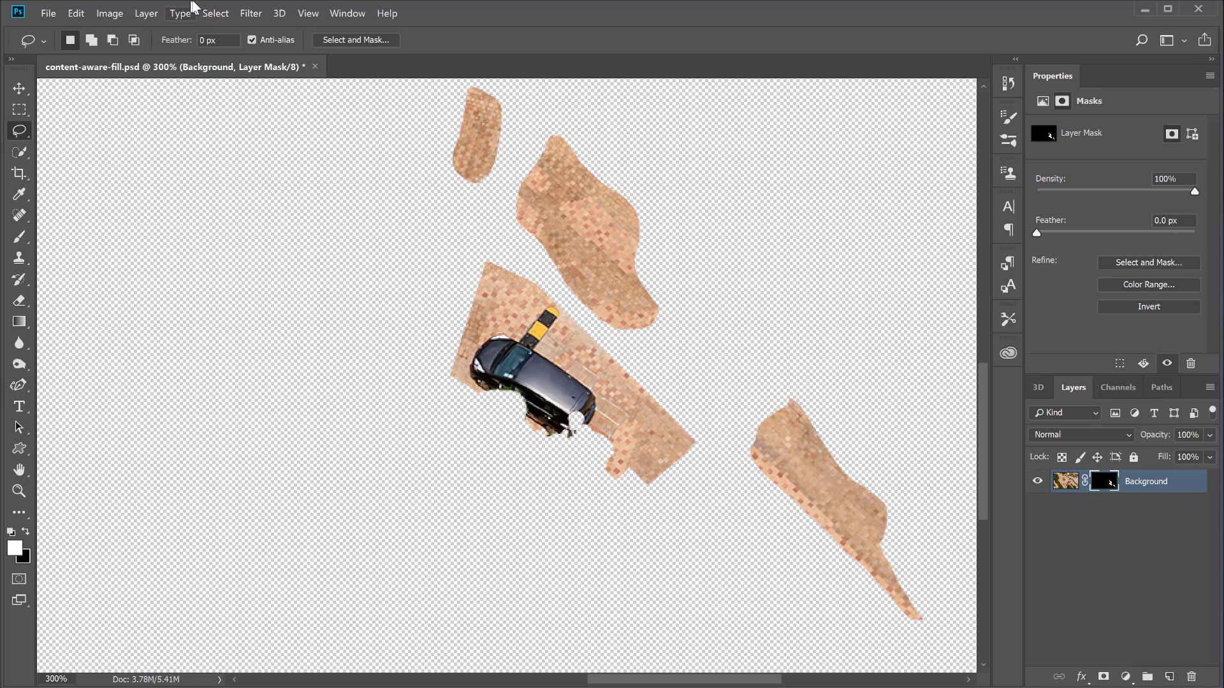
left_click(212, 13)
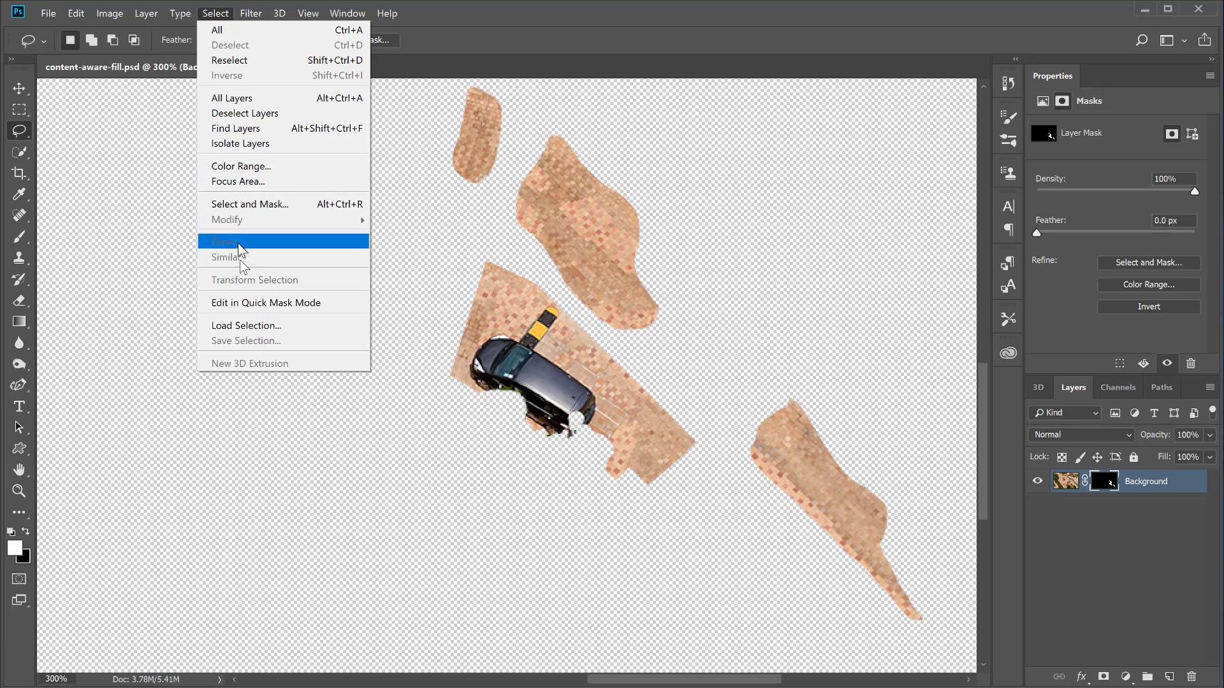
left_click(249, 327)
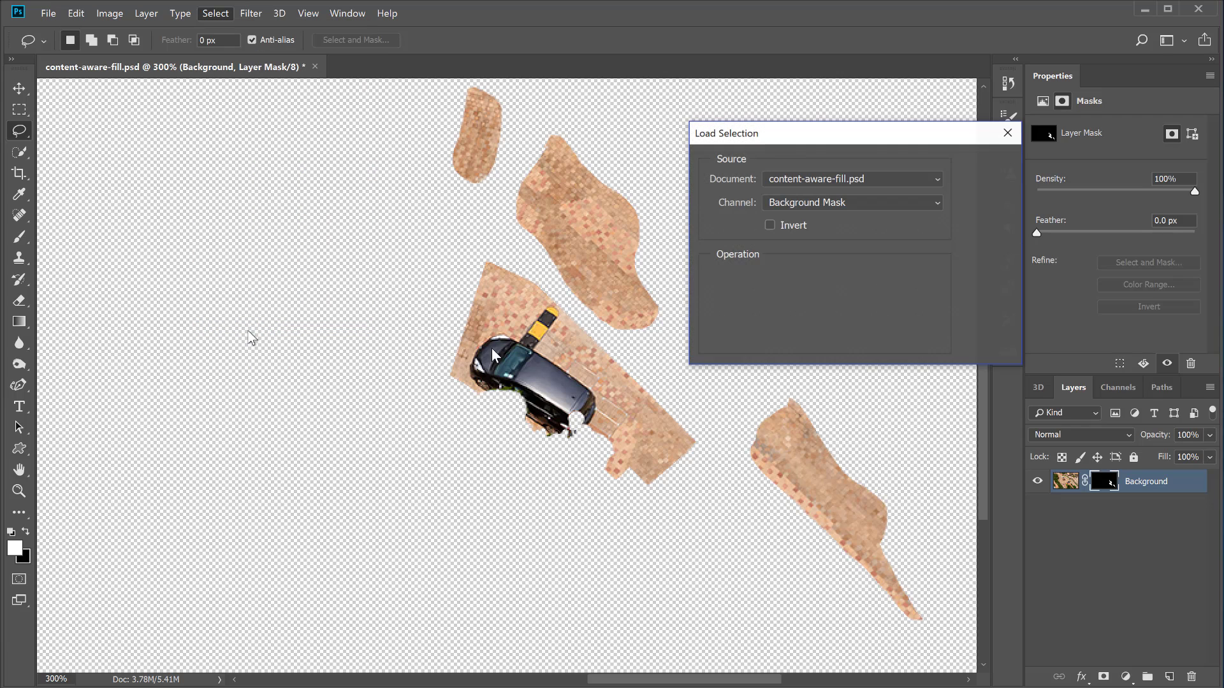
left_click(888, 204)
left_click(806, 250)
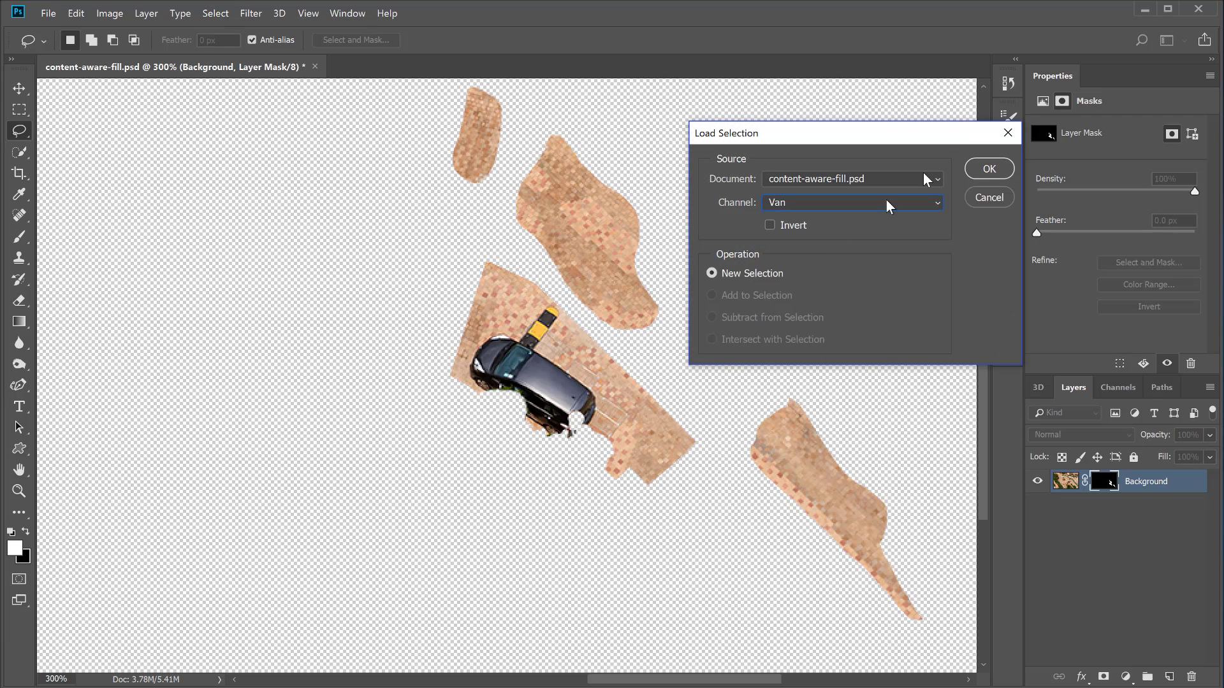
left_click(989, 168)
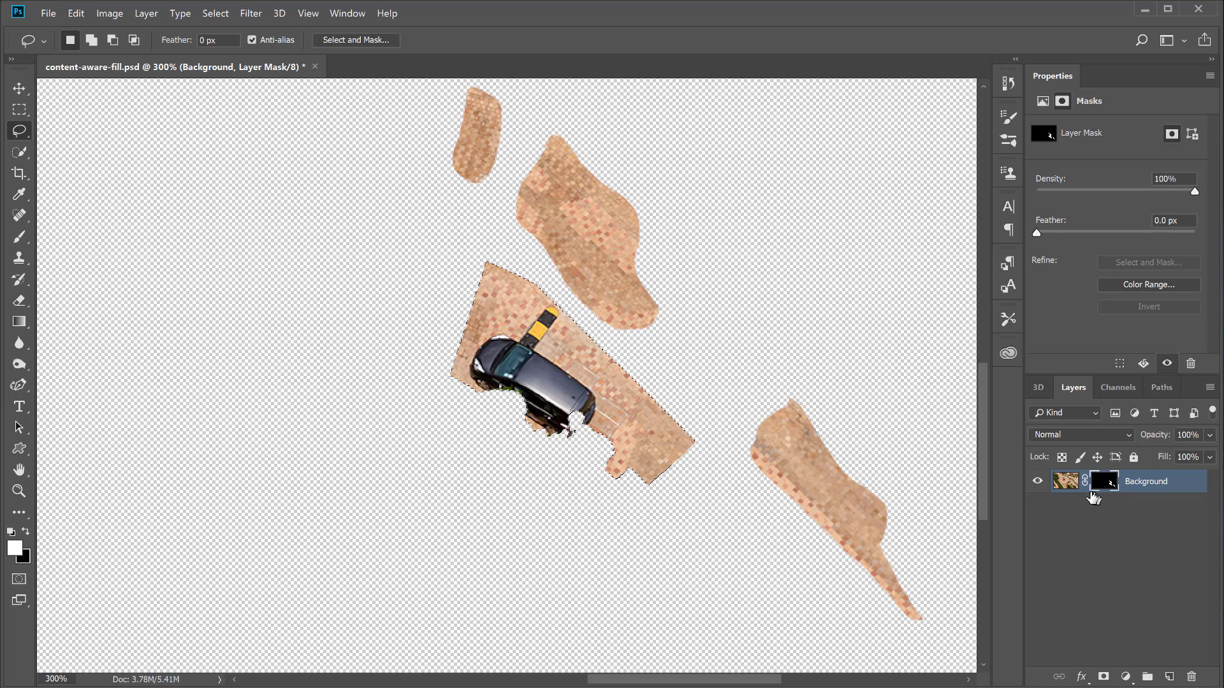
- Fill the van selection on the Background layer's image, not its mask, with Content-Aware contents, and deselect
left_click(1065, 484)
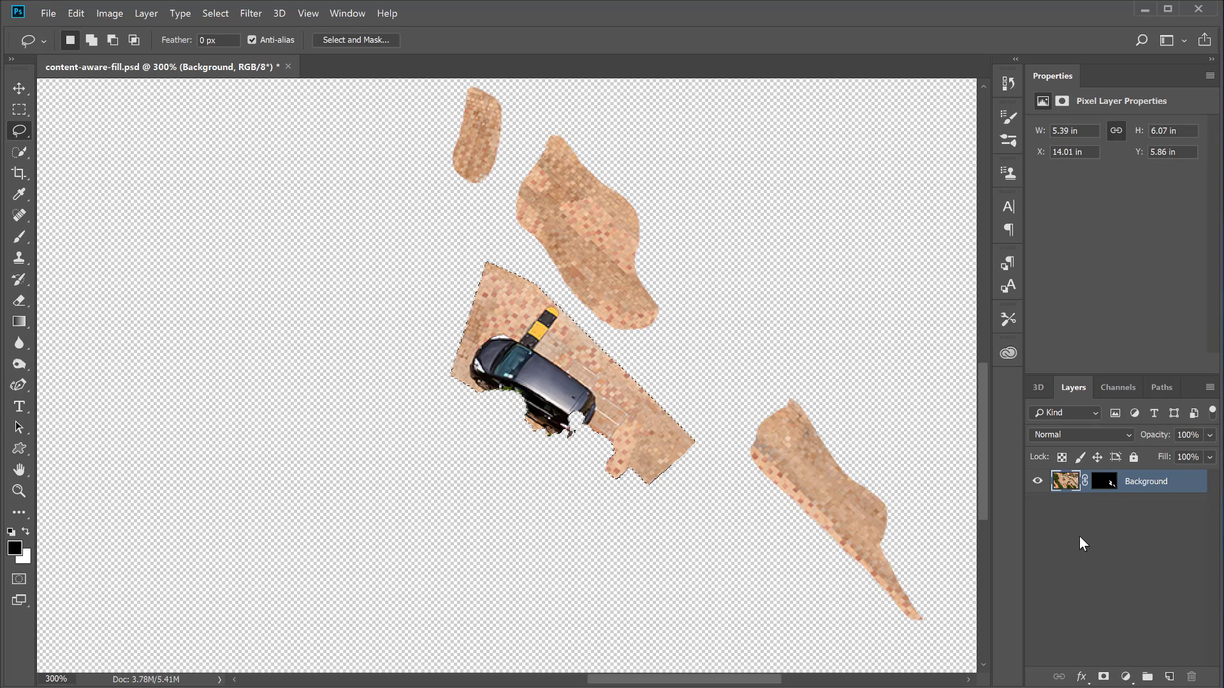
left_click(1109, 481)
left_click(1070, 487)
left_click(80, 14)
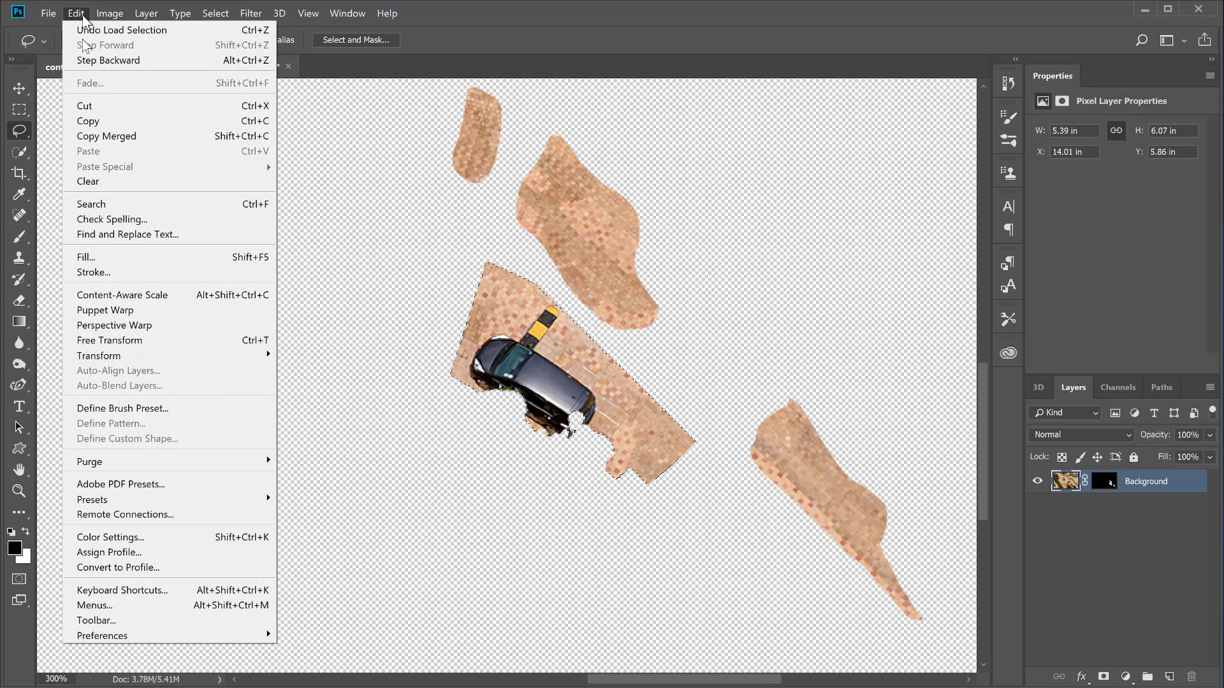
left_click(131, 257)
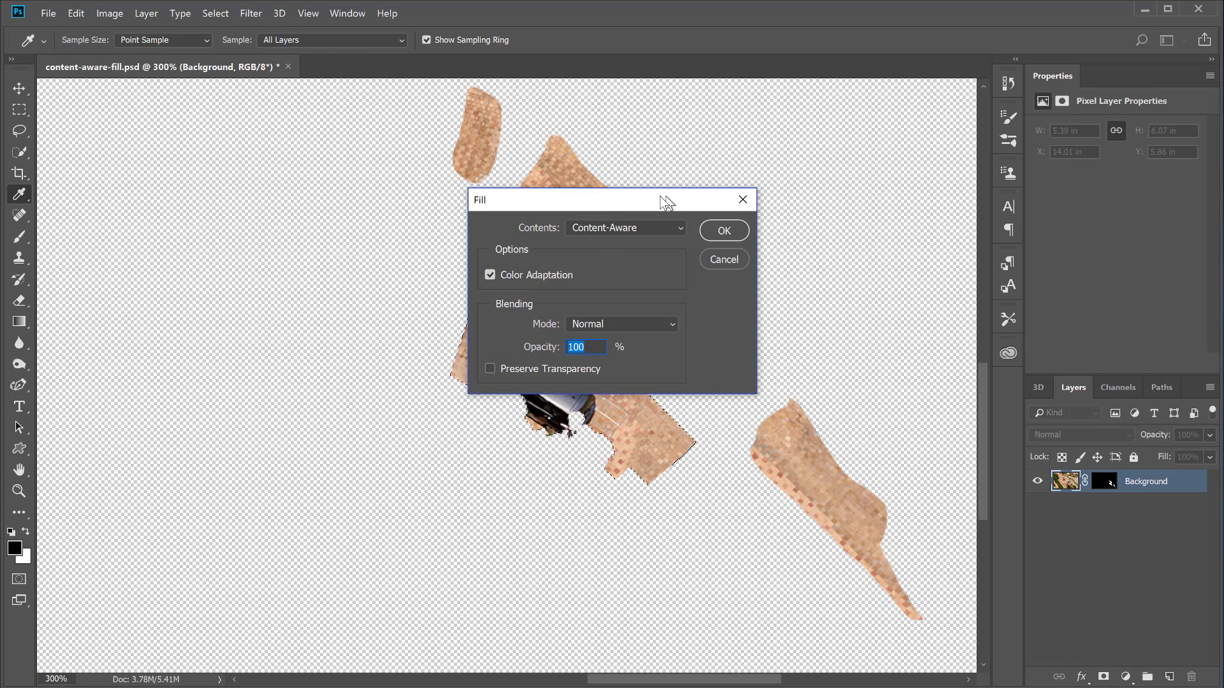
left_click_drag(664, 199, 878, 121)
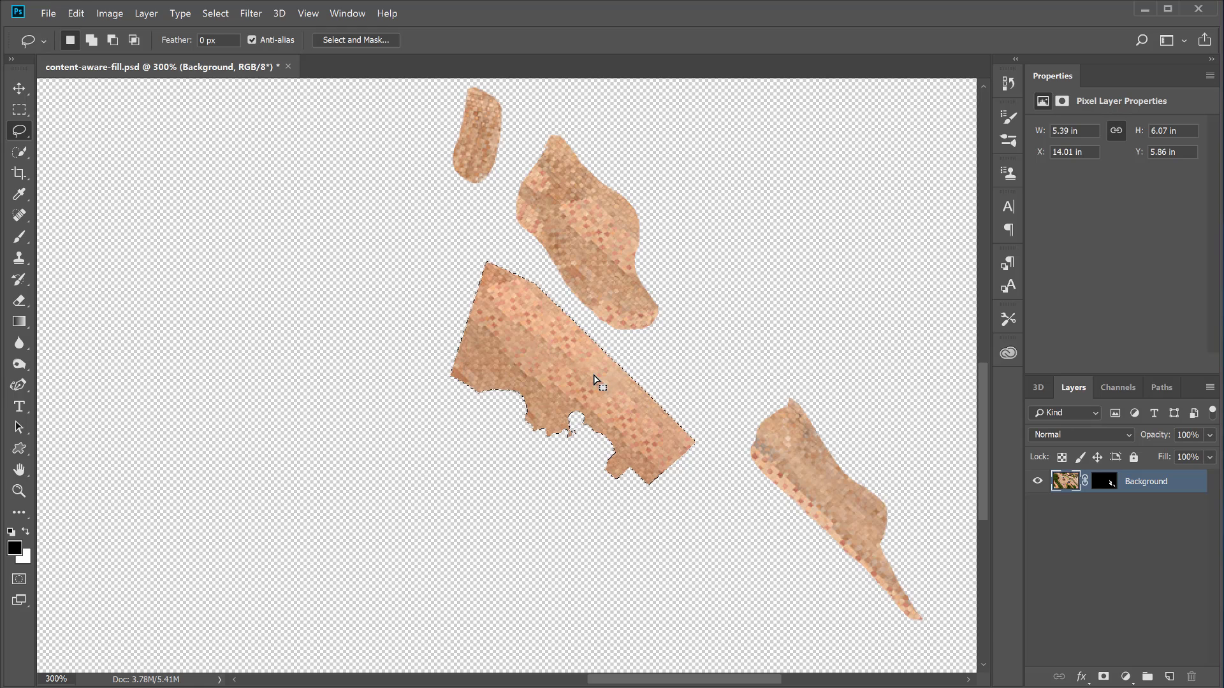
key("ctrl+d")
- Delete the layer mask from the Background layer
left_click(1104, 489)
right_click(1103, 489)
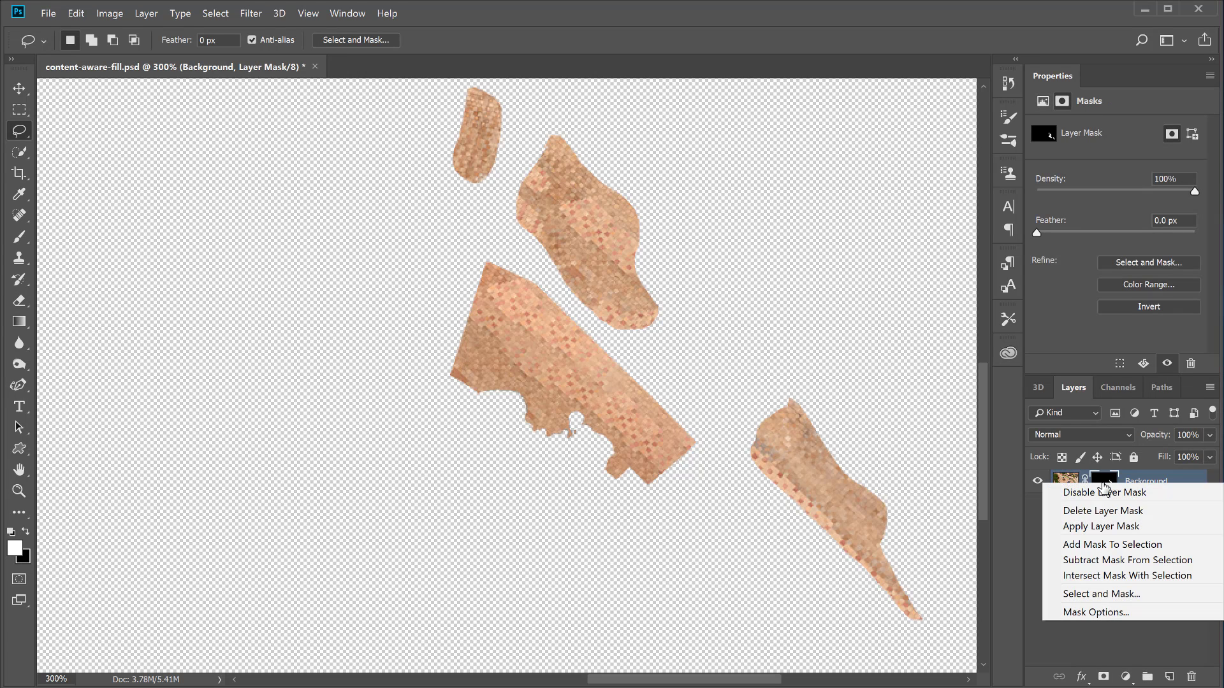
left_click(1105, 510)
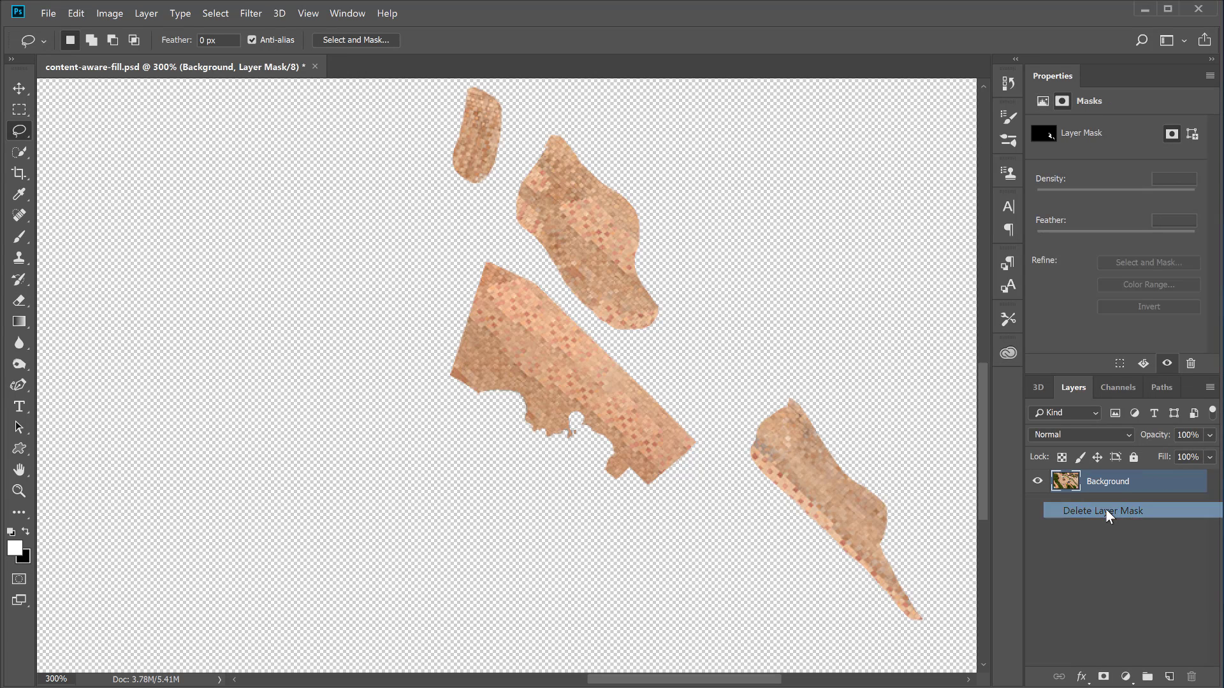